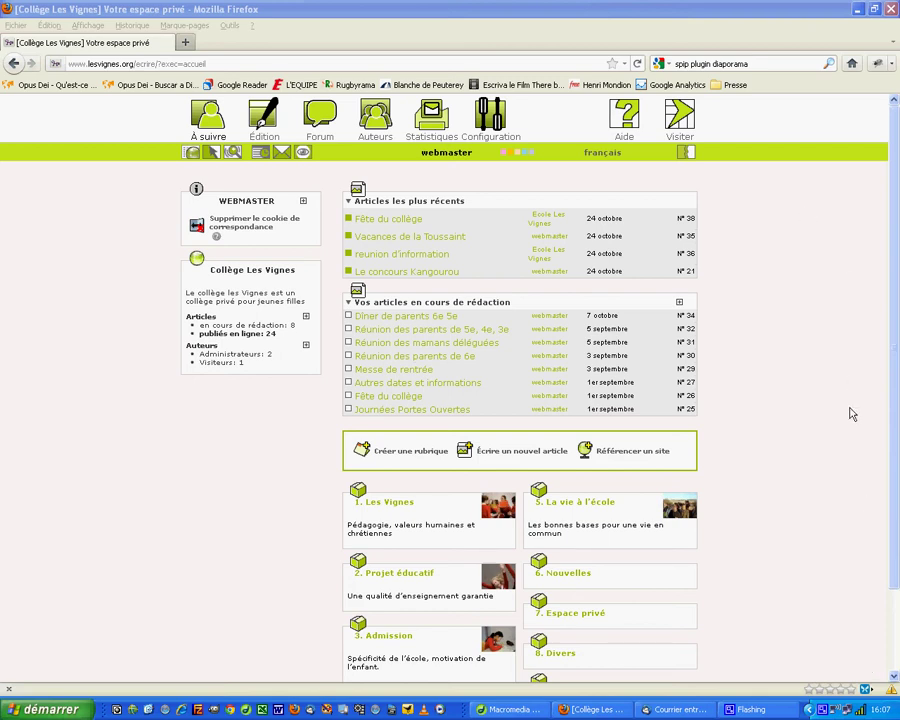
Open the list of site authors, followed by the list of registered visitors
mouse_move(375, 116)
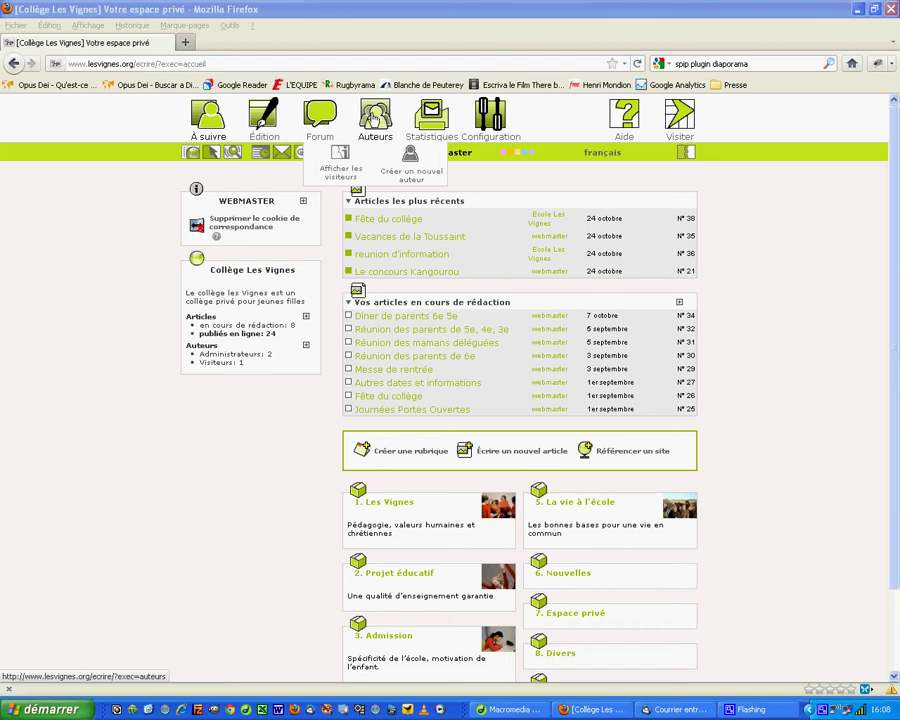
left_click(374, 119)
left_click(374, 119)
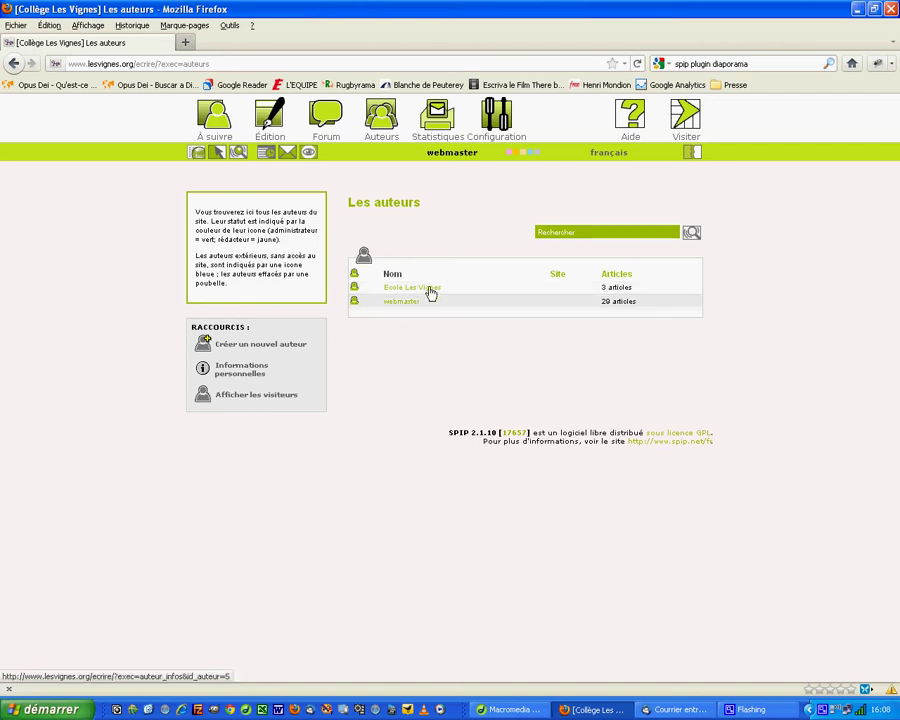
mouse_move(381, 115)
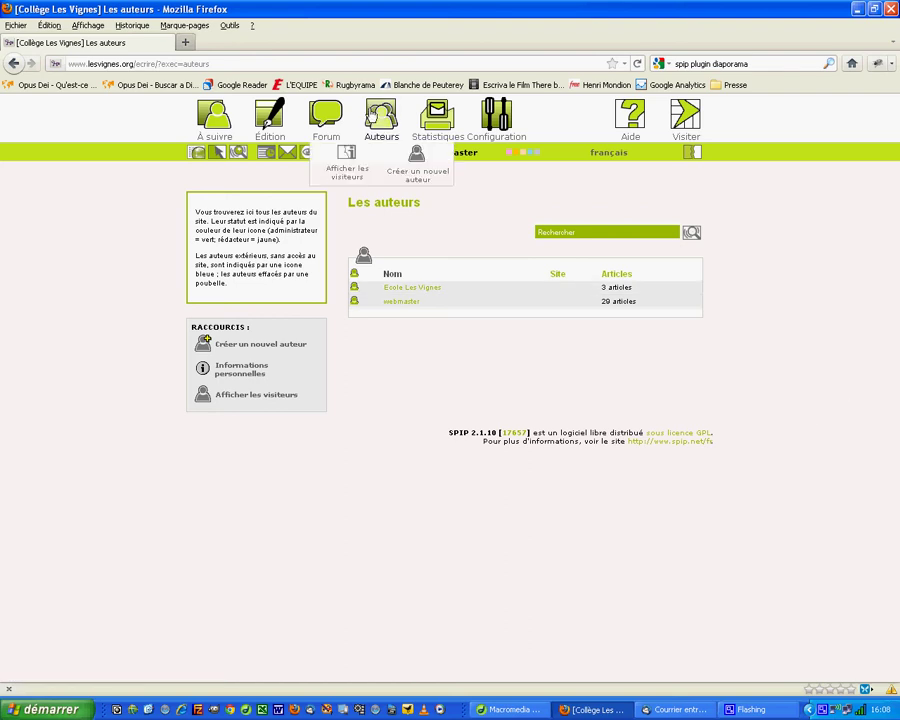
left_click(346, 155)
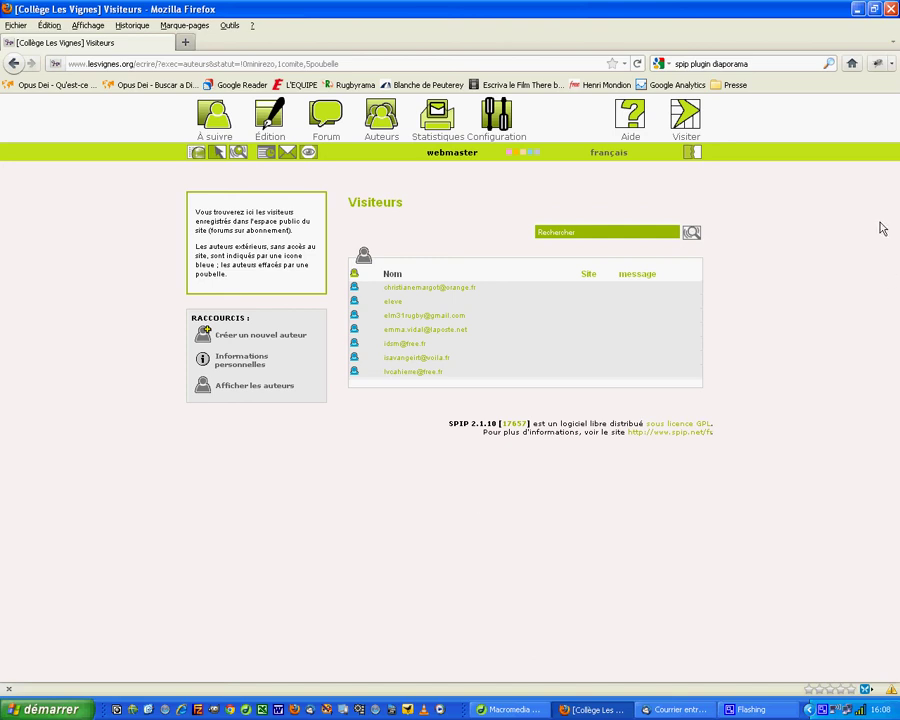
Open the profile of the third visitor in the list and expand its mailing subscriptions
mouse_move(392, 124)
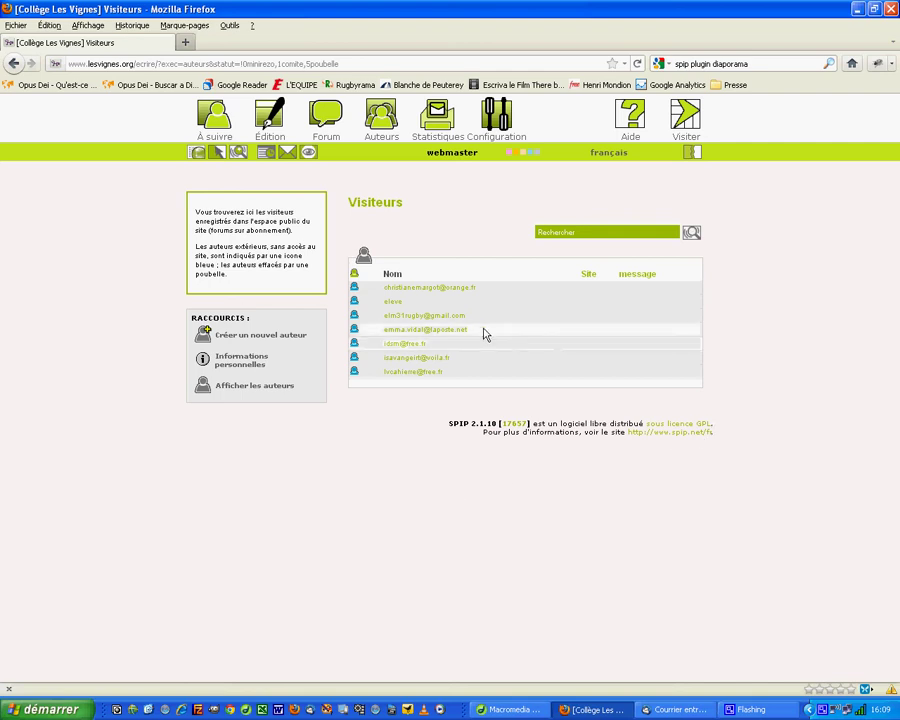
left_click(411, 318)
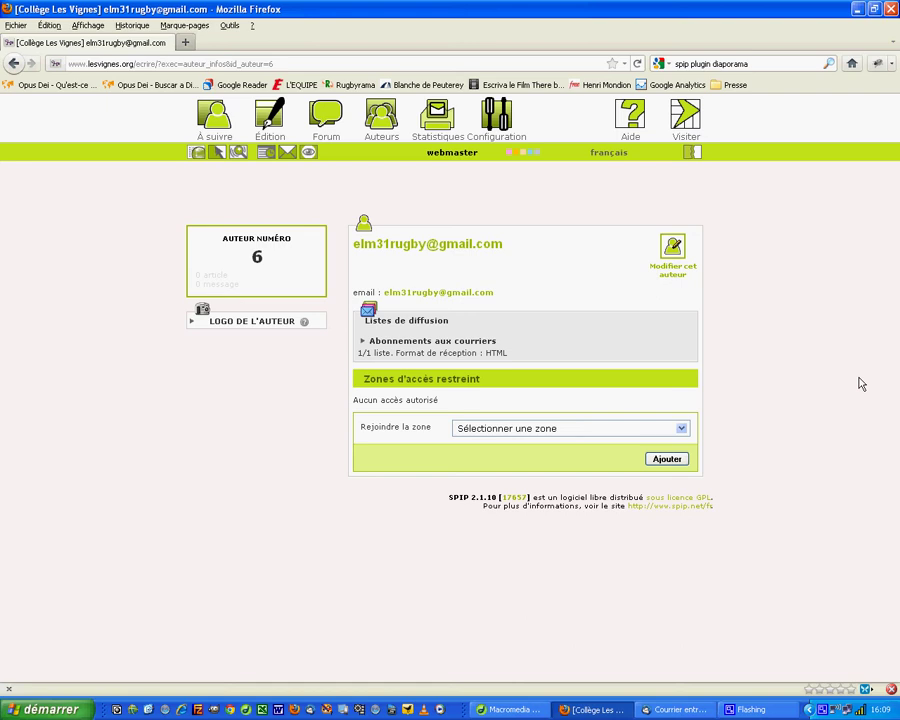
left_click(415, 341)
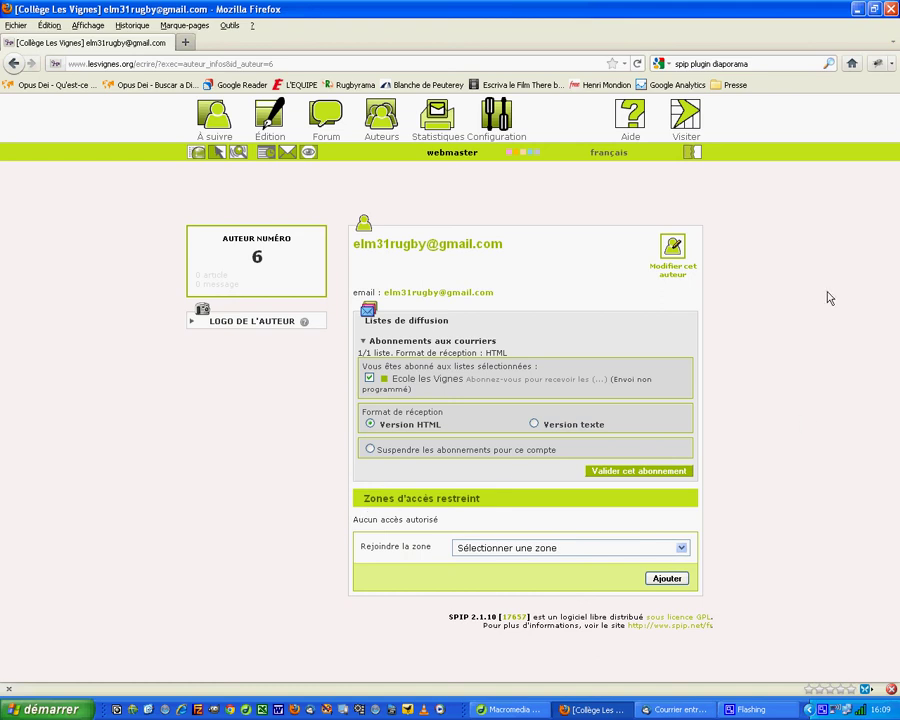
Open this visitor's record for modification and examine its fields, from signature to login credentials
left_click(669, 274)
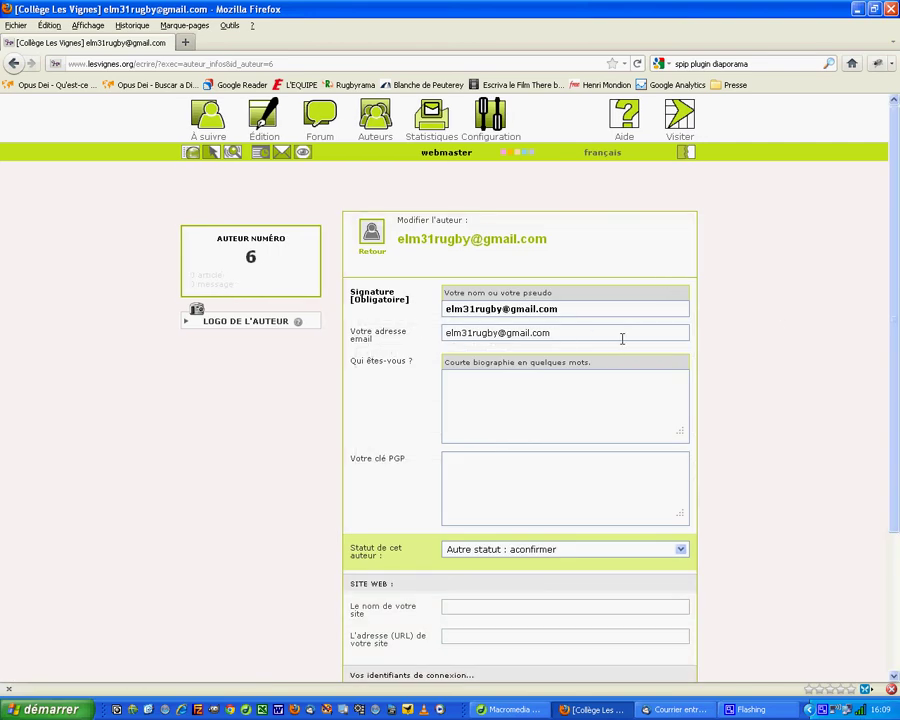
scroll(785, 349, "down", 3)
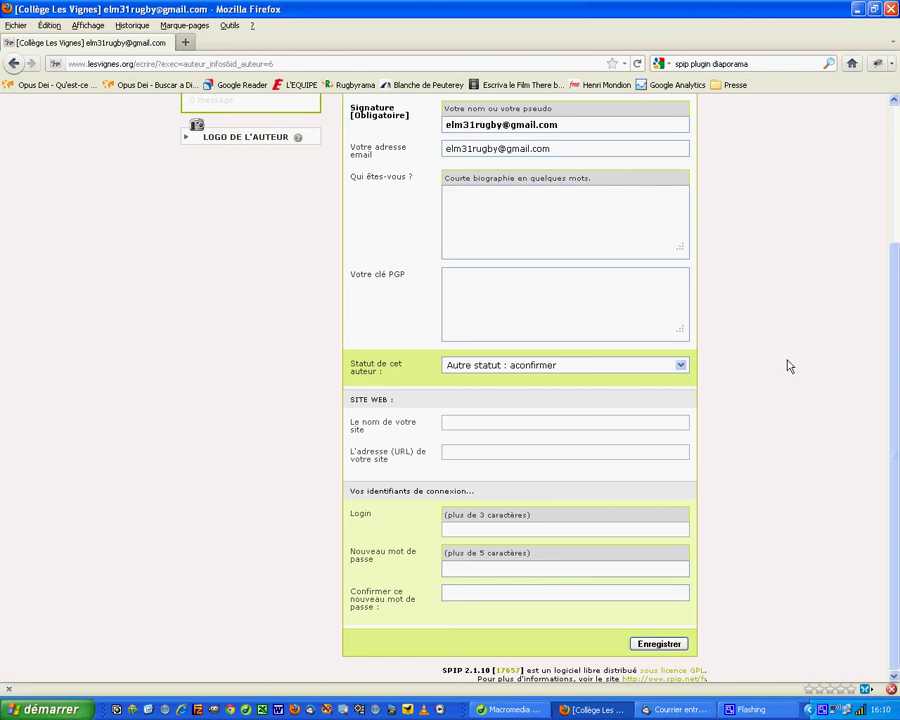
scroll(790, 366, "up", 3)
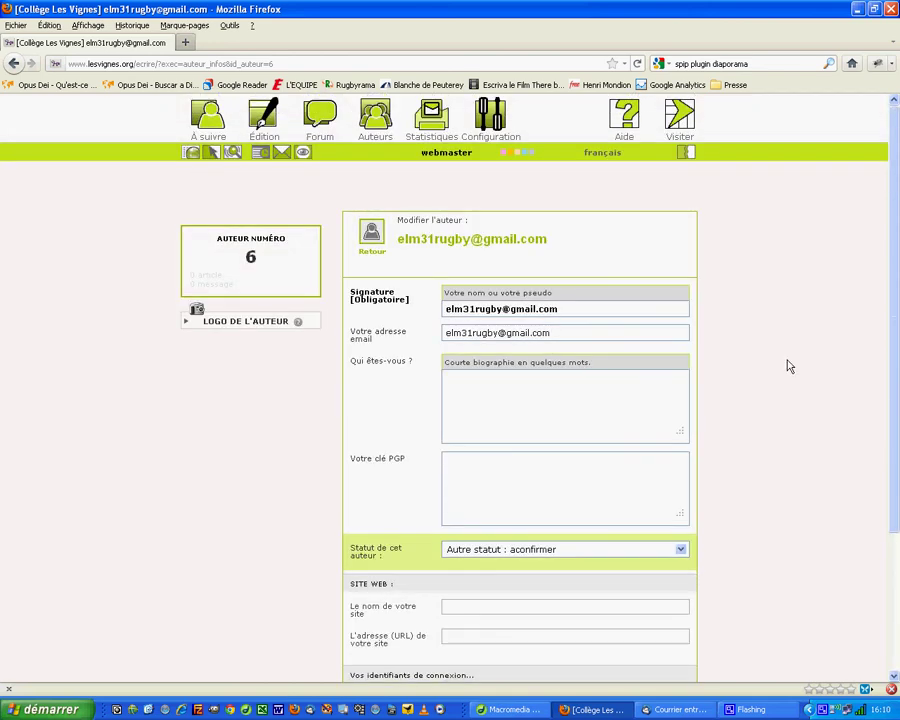
scroll(775, 388, "down", 3)
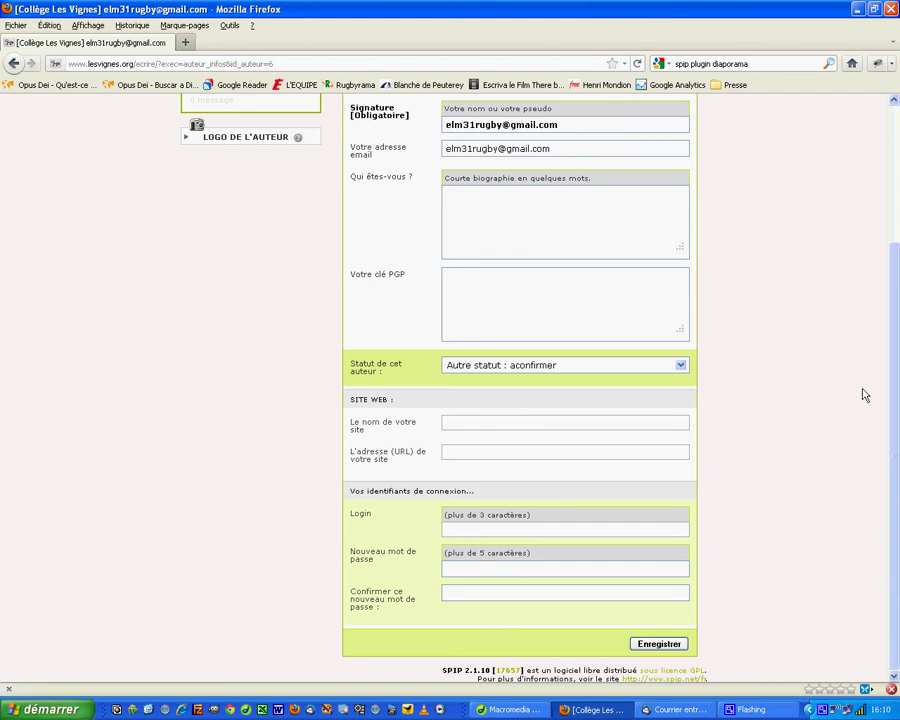
scroll(865, 395, "up", 3)
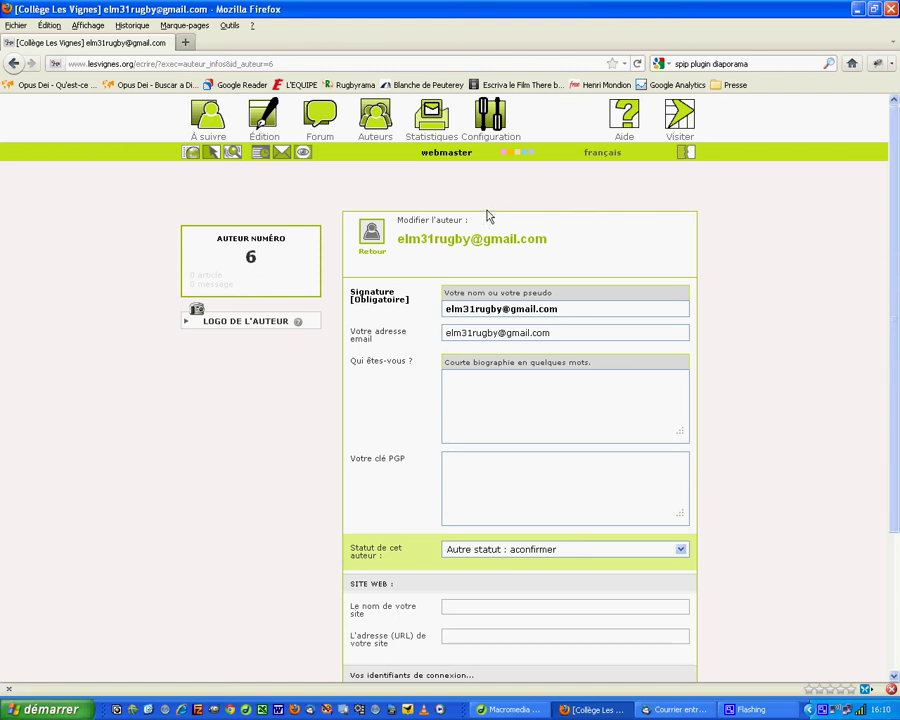
Open the form for creating a new author and view the available status options
mouse_move(376, 122)
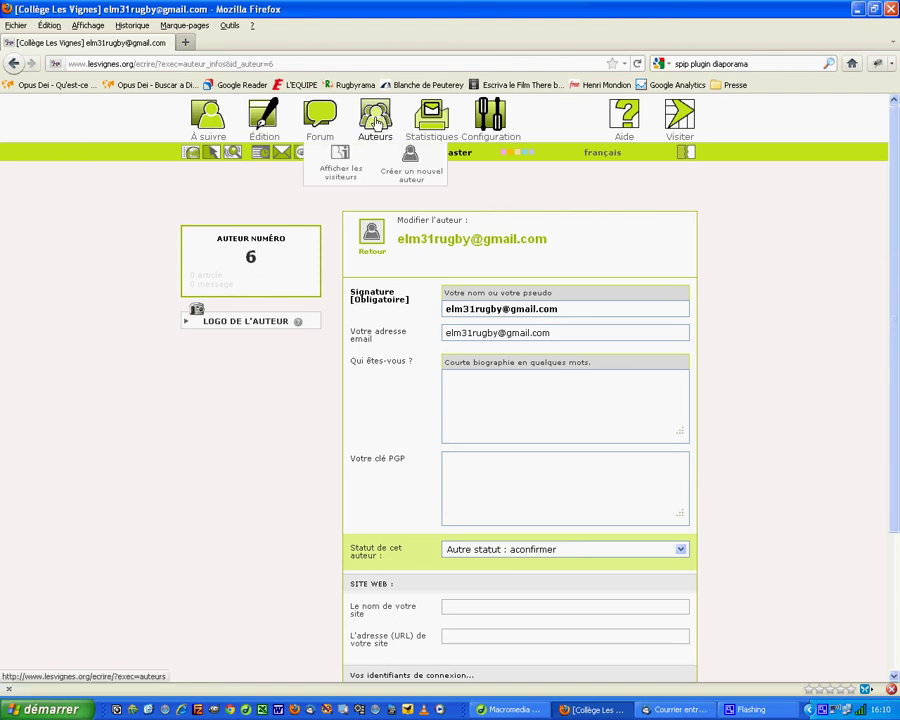
left_click(410, 158)
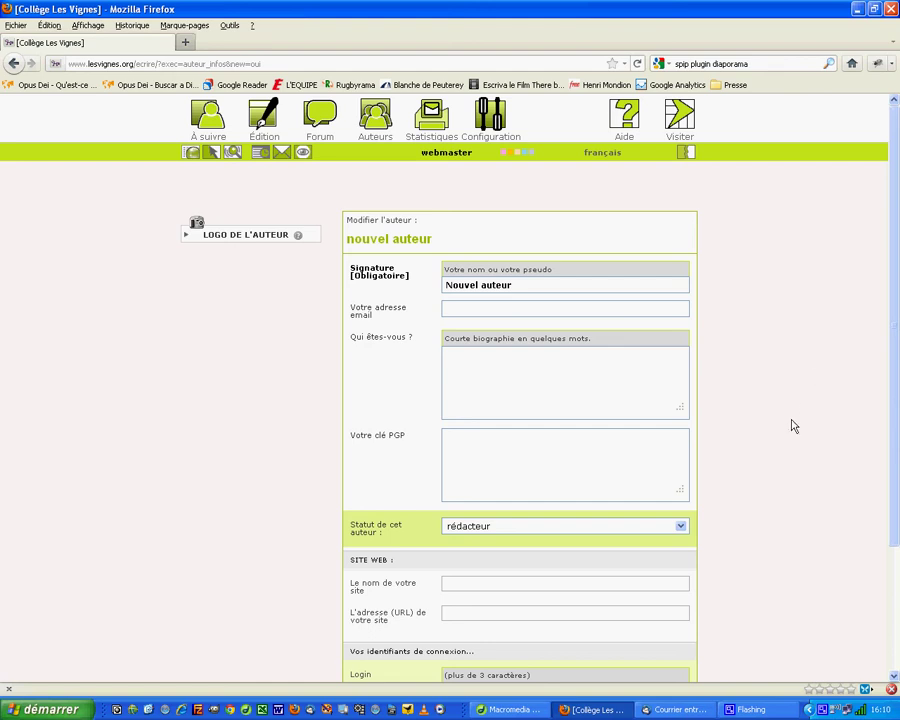
scroll(793, 426, "down", 3)
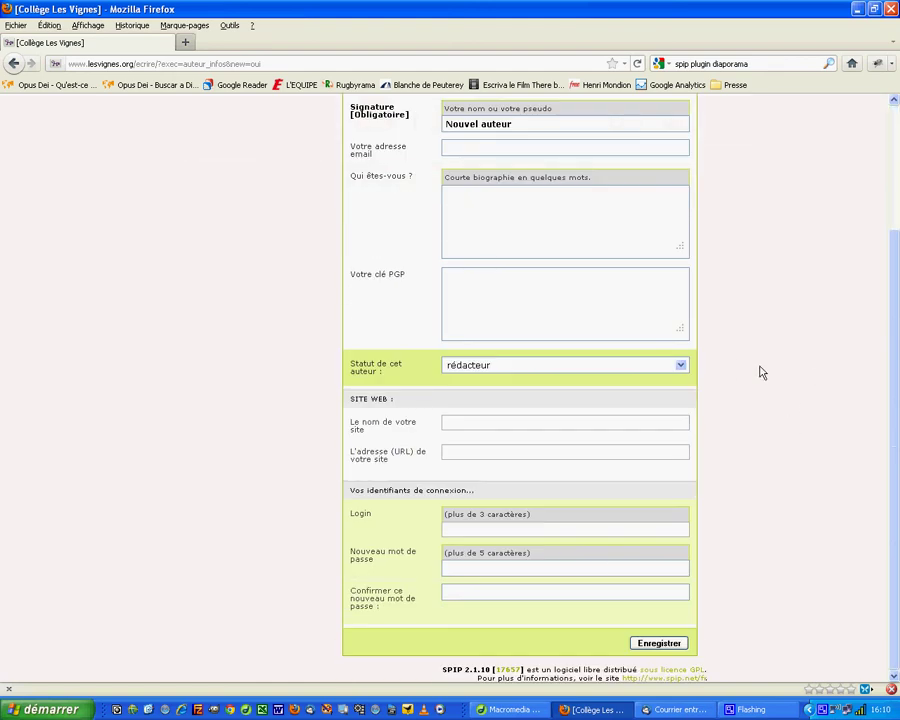
left_click(681, 368)
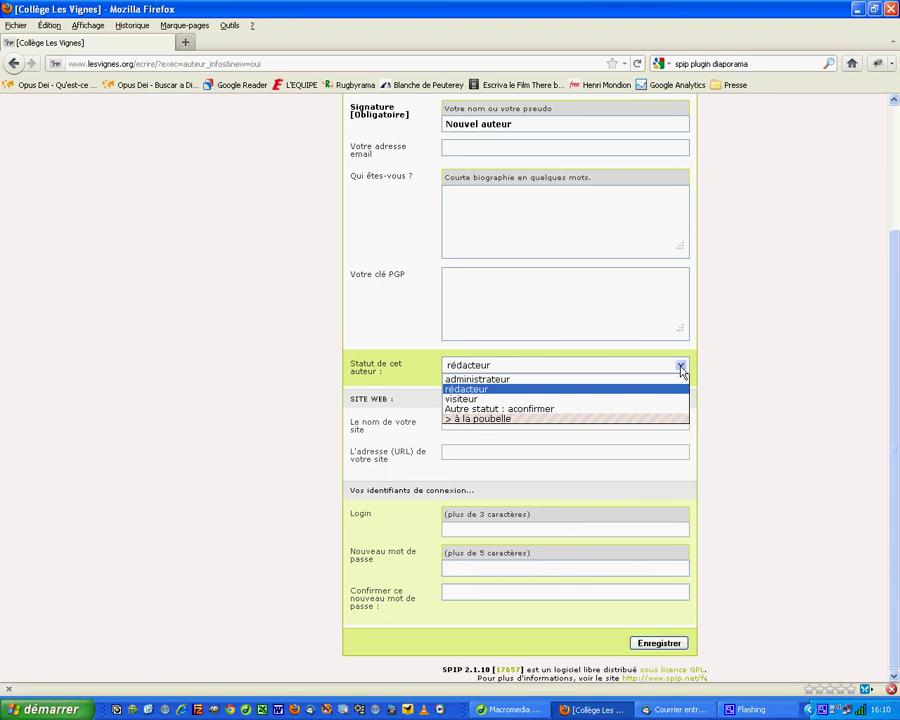
left_click(794, 375)
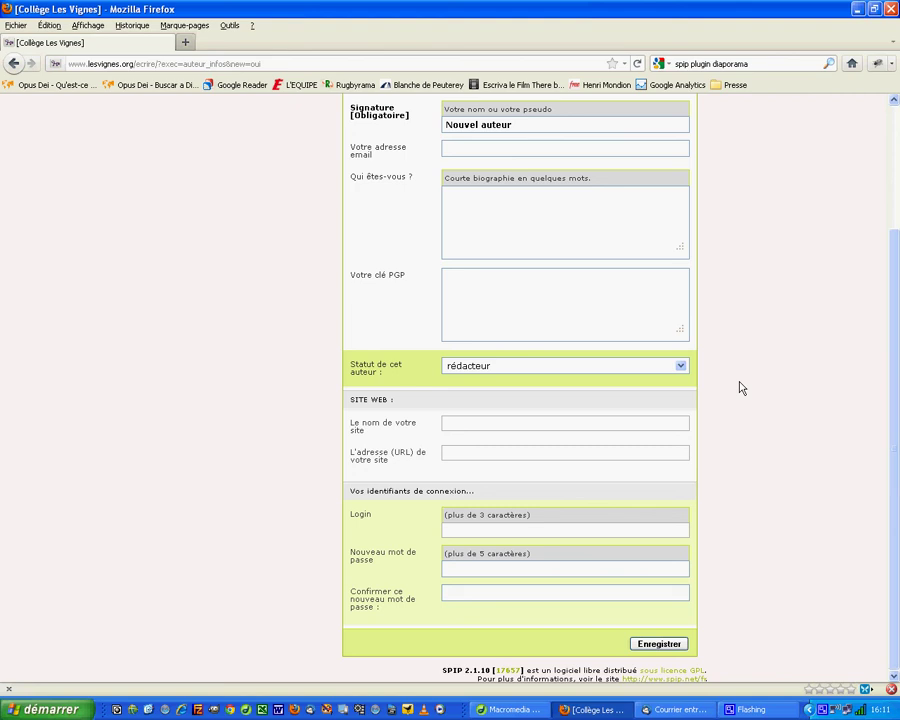
Set the new author's status to administrateur and view the sections to which its management can be restricted
left_click(681, 366)
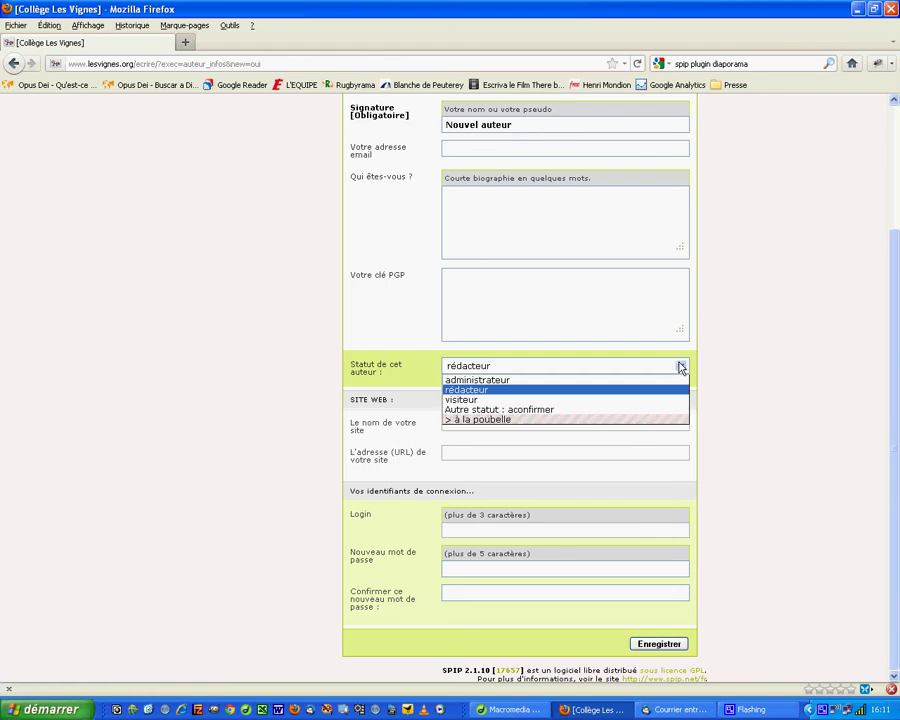
left_click(596, 381)
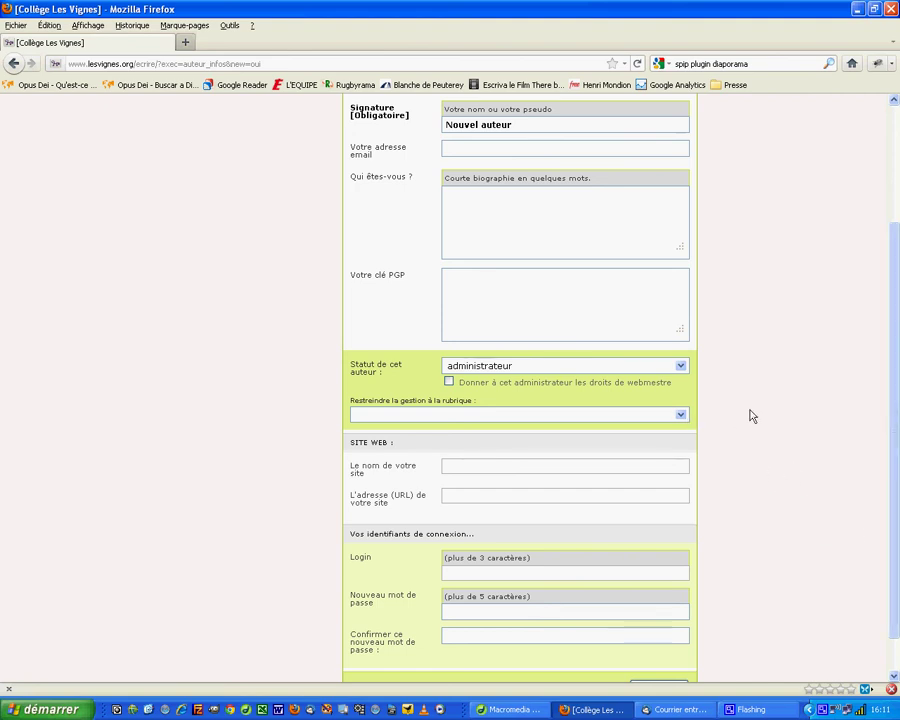
left_click(681, 415)
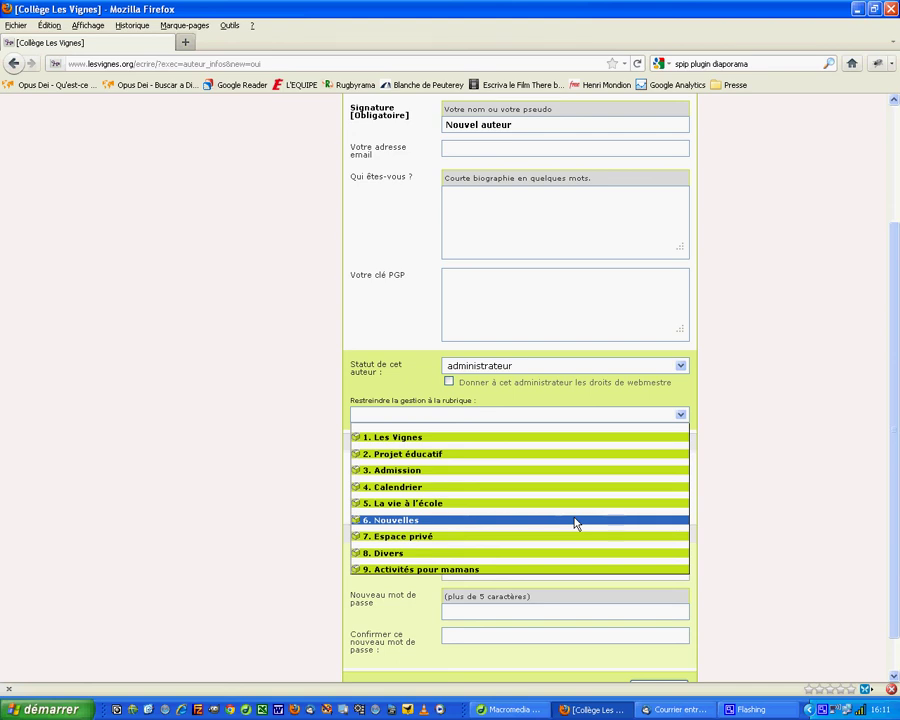
left_click(800, 386)
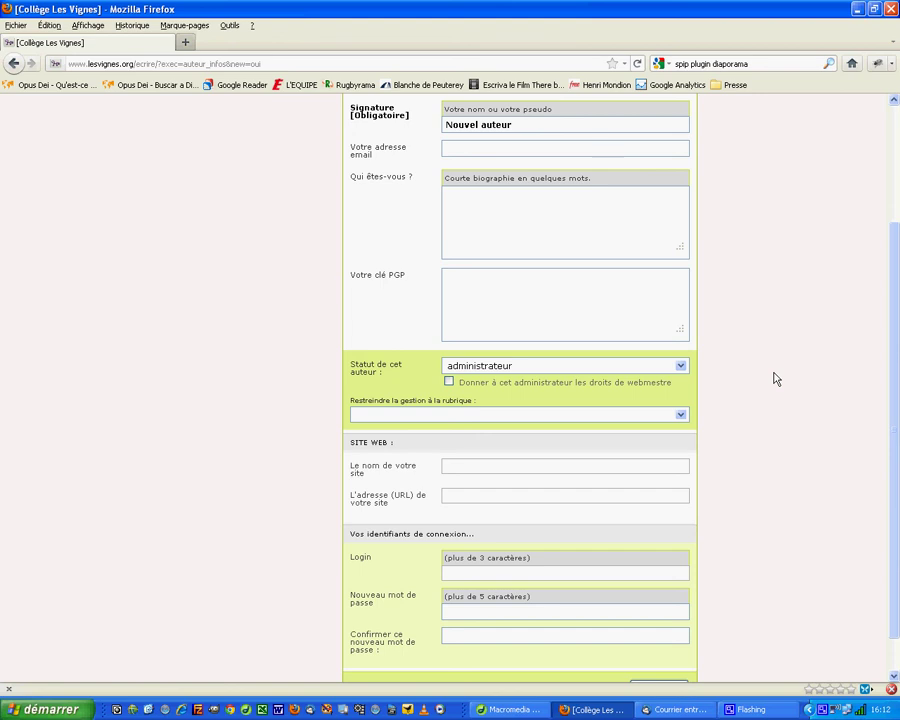
scroll(783, 419, "up", 3)
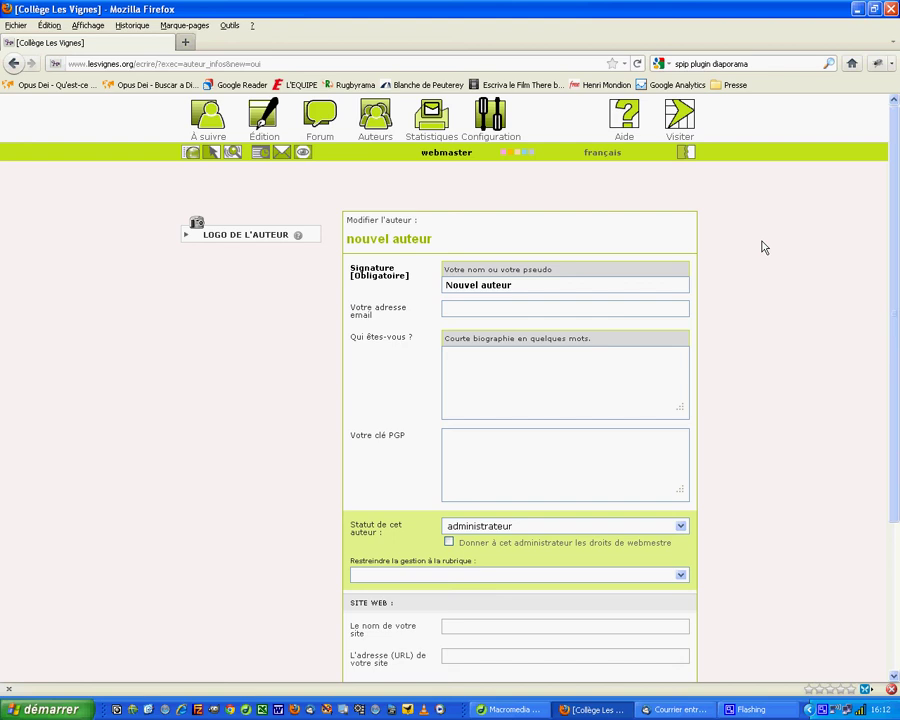
Open the restricted access zones and bring up the "liaison prof élèves" zone for modification
mouse_move(487, 116)
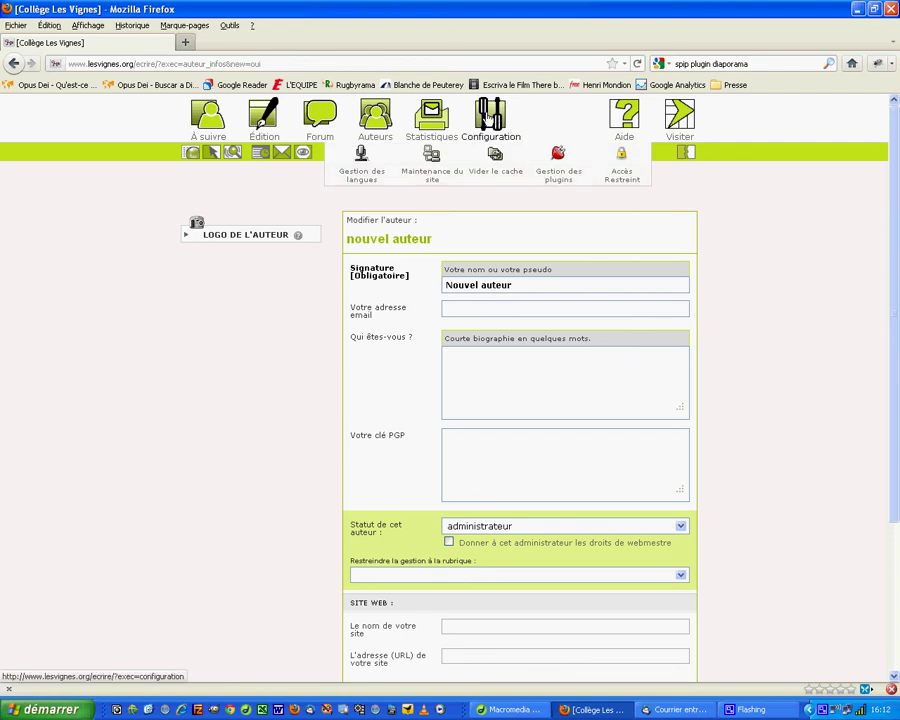
left_click(619, 162)
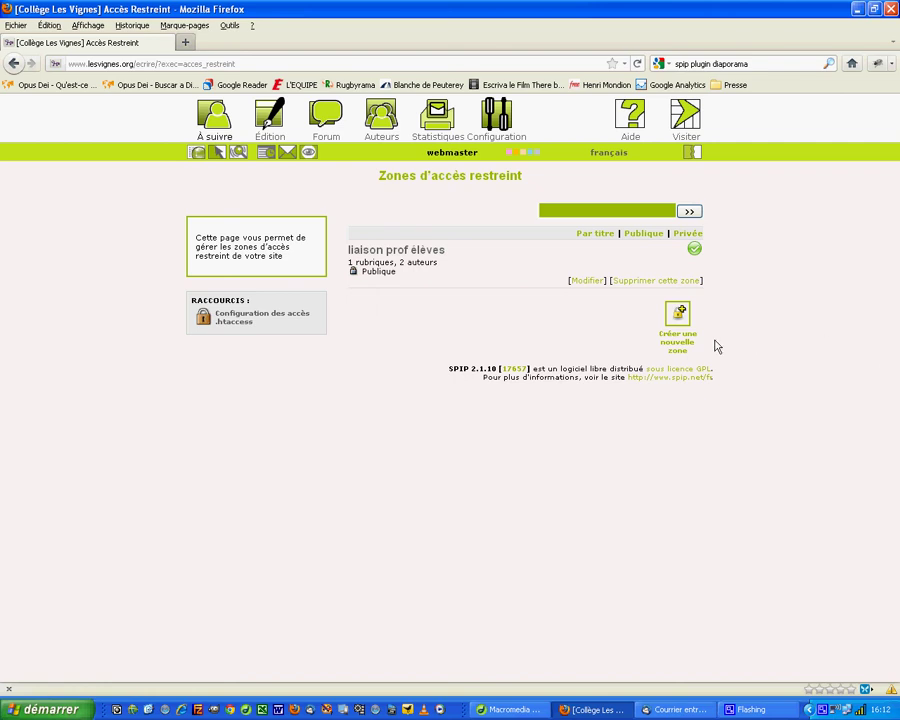
left_click(591, 284)
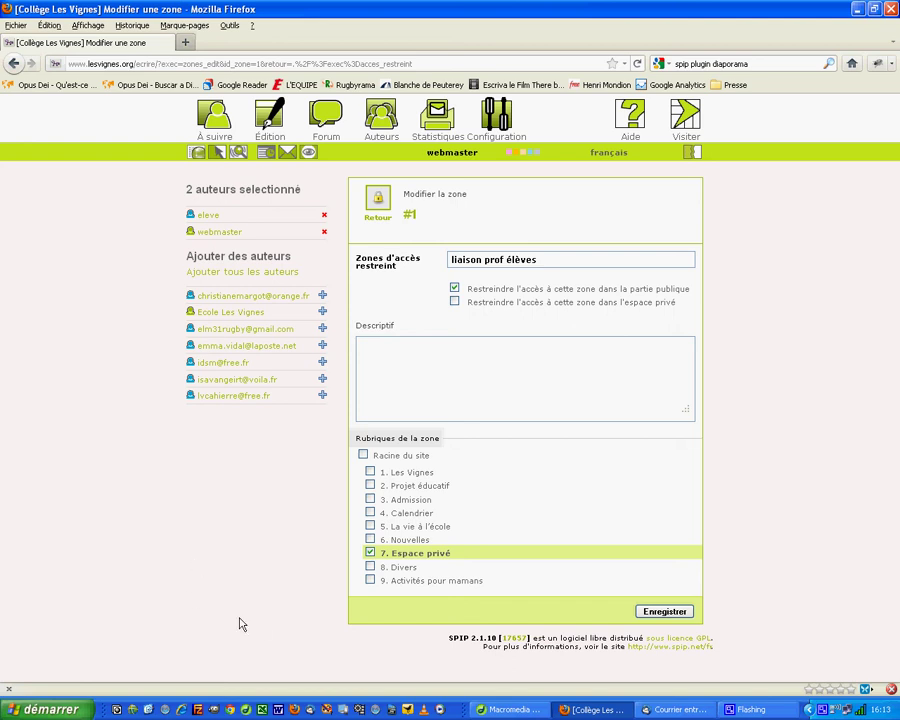
Examine the profile and modification form of the "eleve" author selected in the zone, returning to the profile
left_click(207, 217)
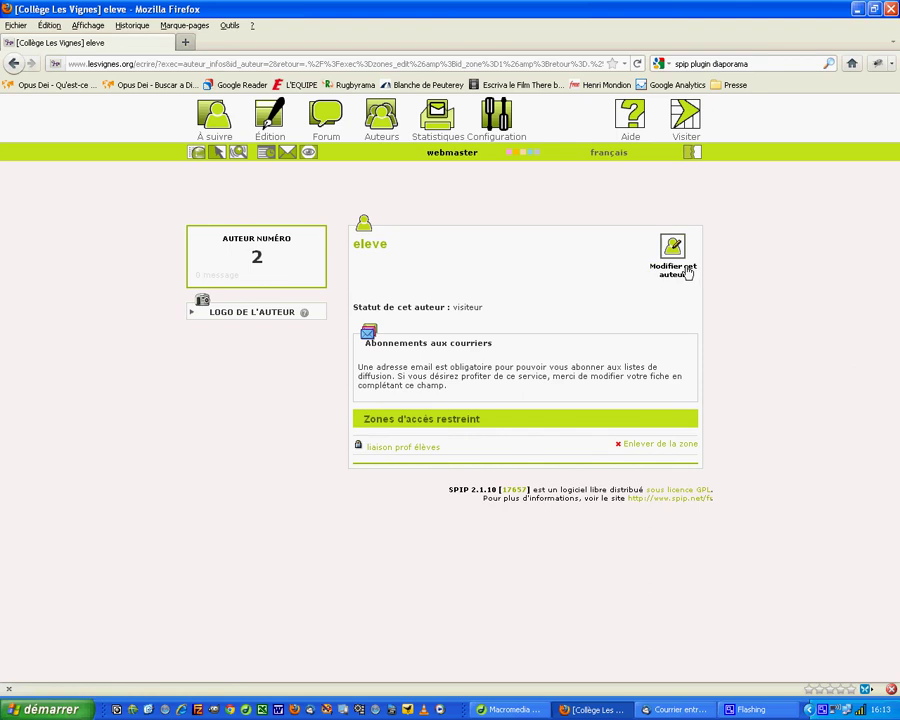
left_click(686, 271)
scroll(797, 413, "down", 4)
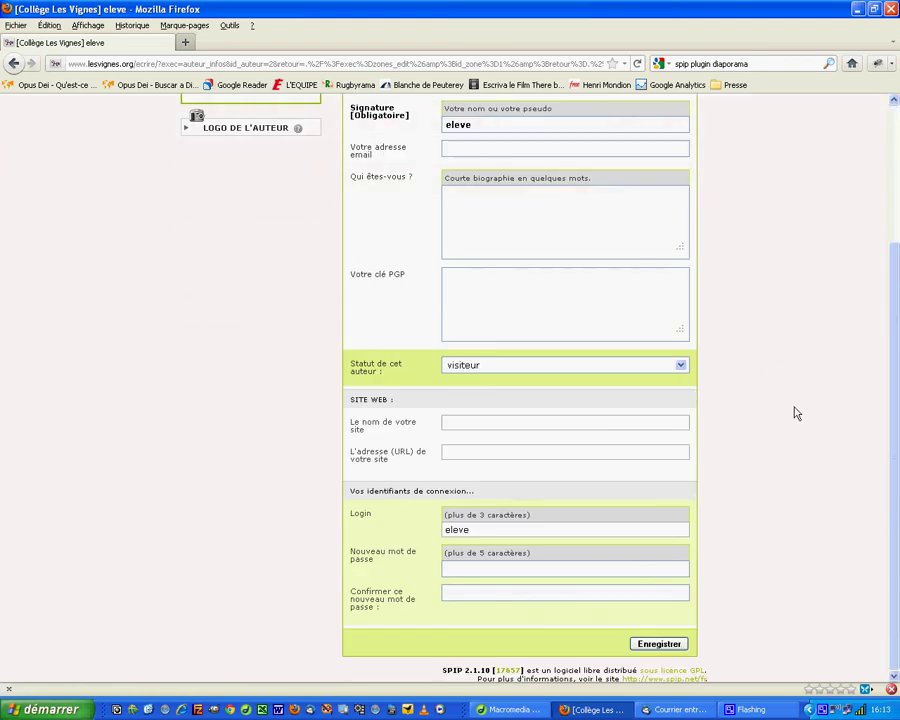
scroll(796, 412, "up", 4)
scroll(716, 591, "down", 4)
scroll(797, 347, "up", 3)
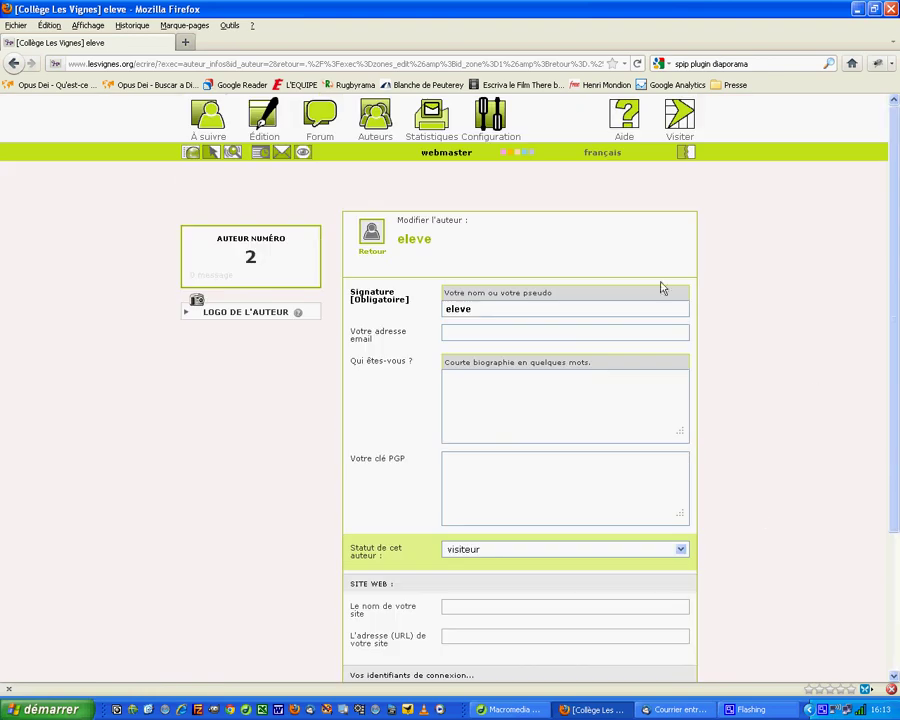
left_click(12, 64)
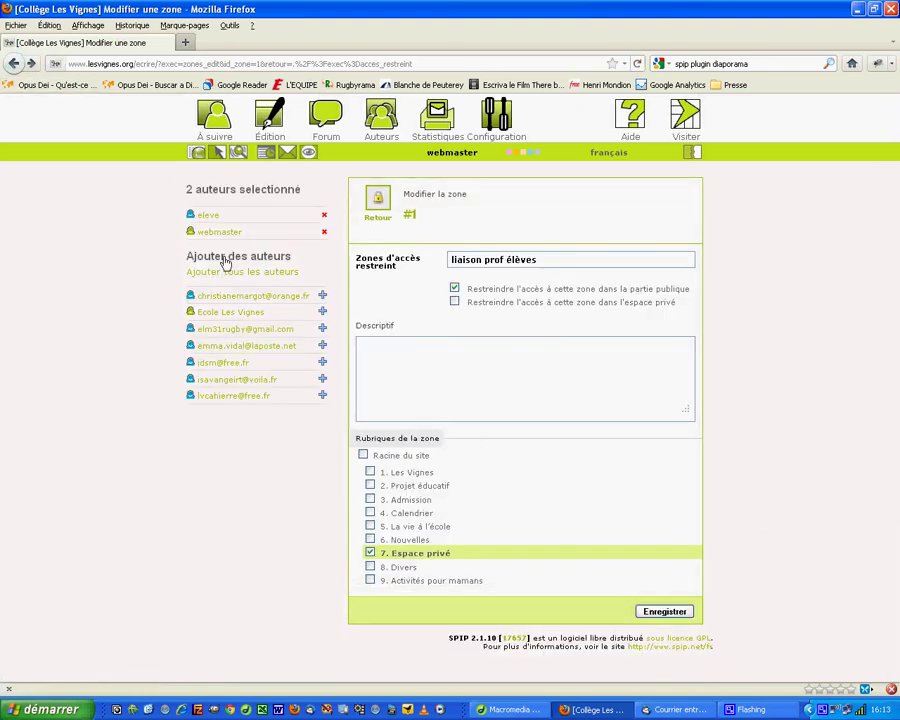
left_click(209, 218)
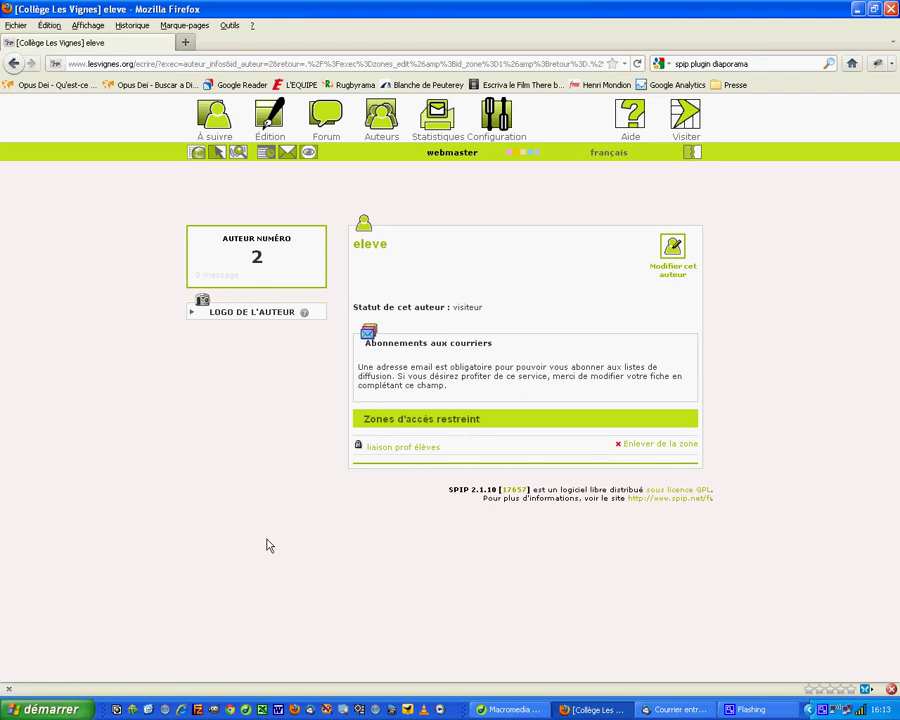
Open the list of site authors from the "eleve" profile
mouse_move(497, 120)
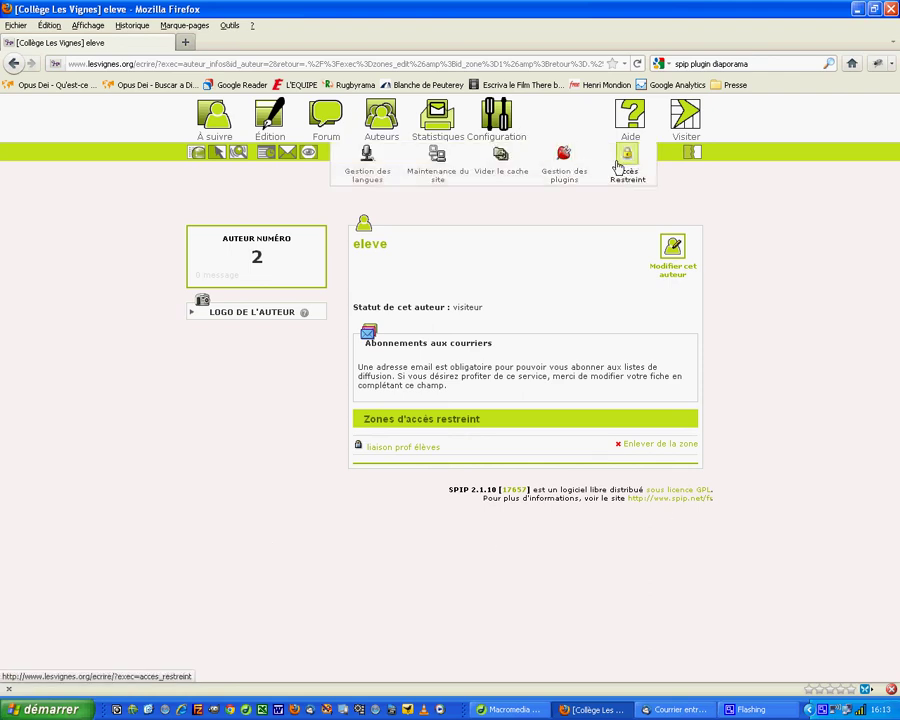
mouse_move(385, 118)
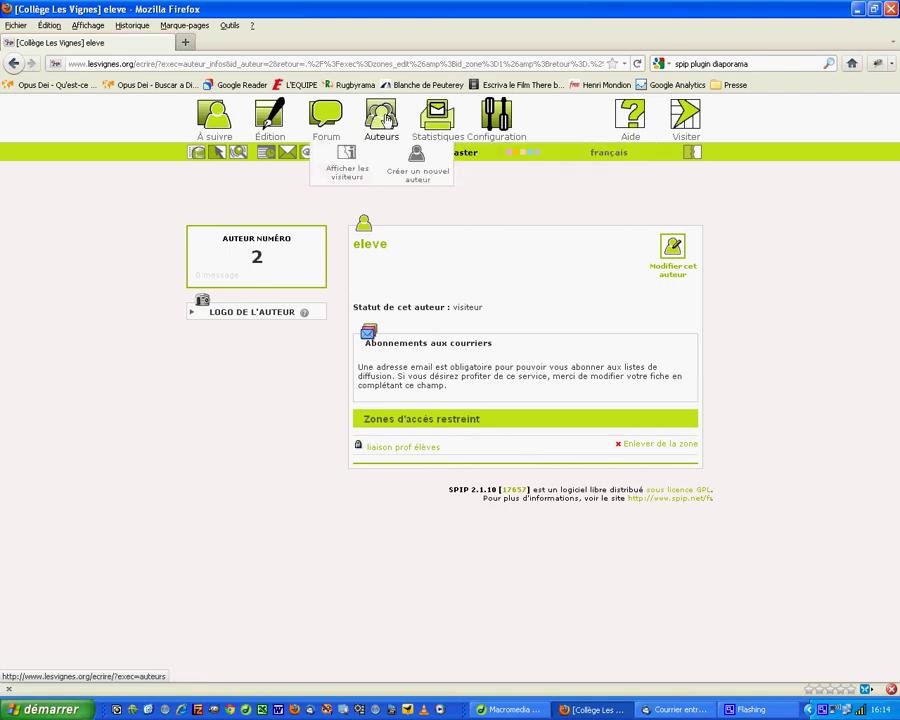
left_click(385, 118)
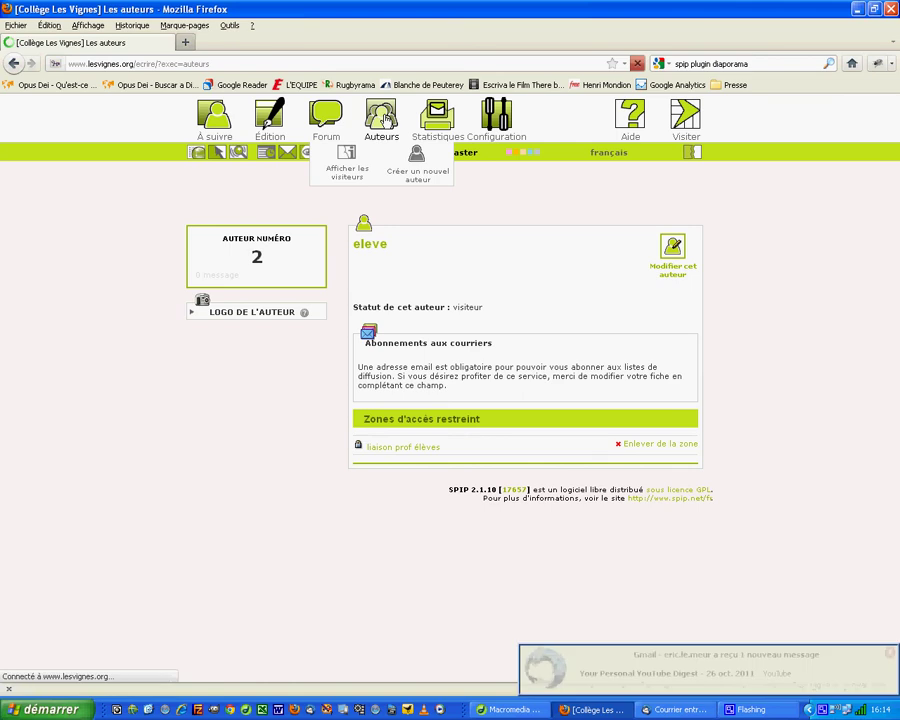